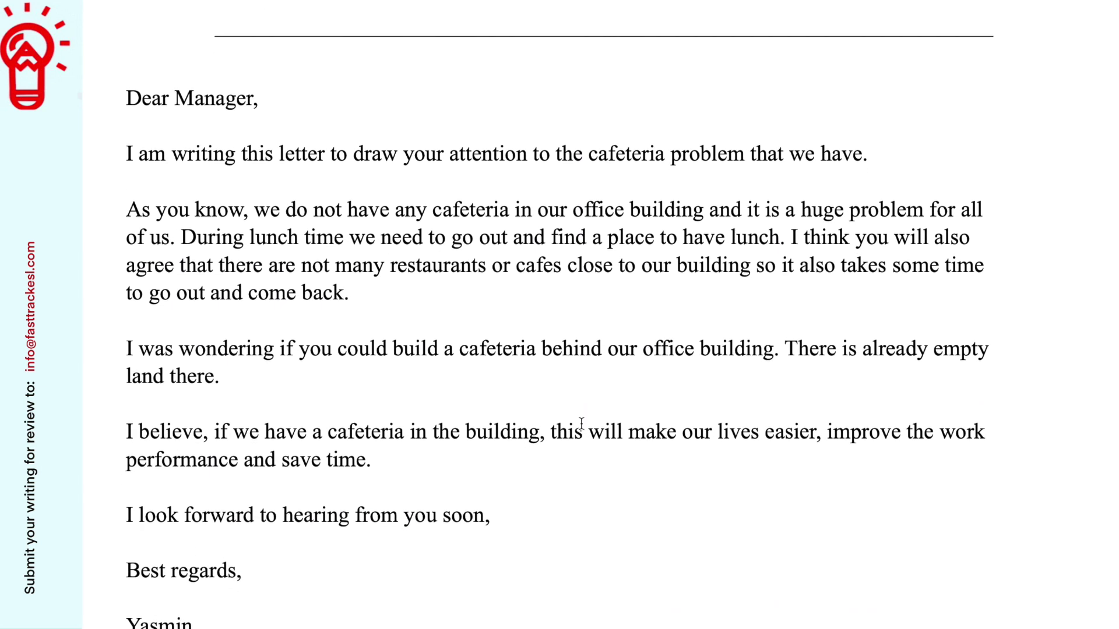
scroll(581, 424, "down", 1)
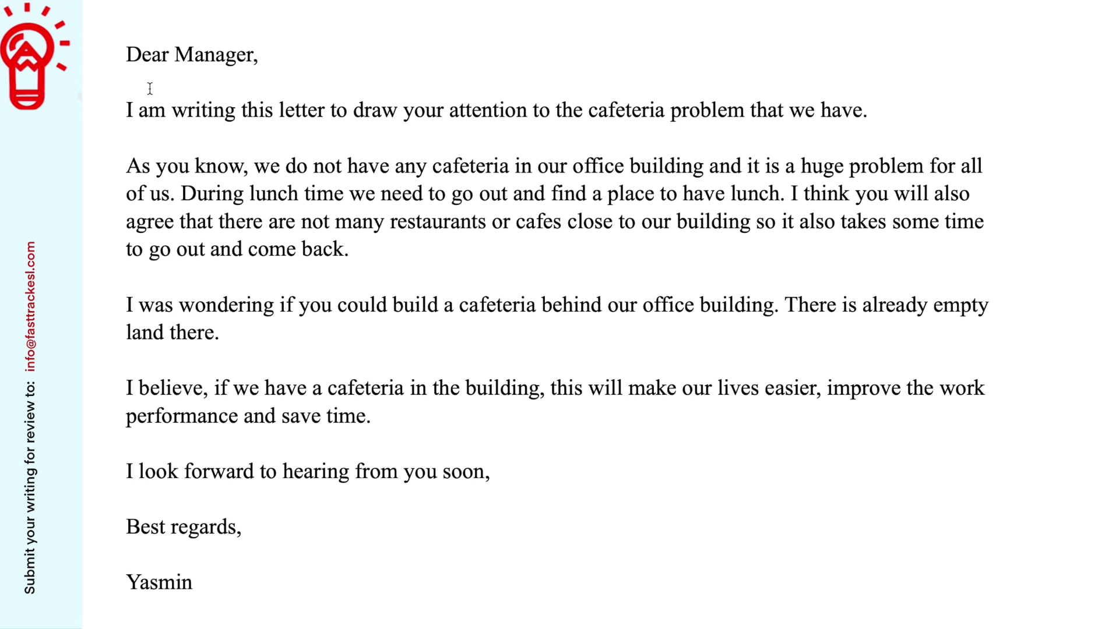
Look over the letter and try selecting the 'Dear Manager' salutation line
scroll(150, 88, "up", 1)
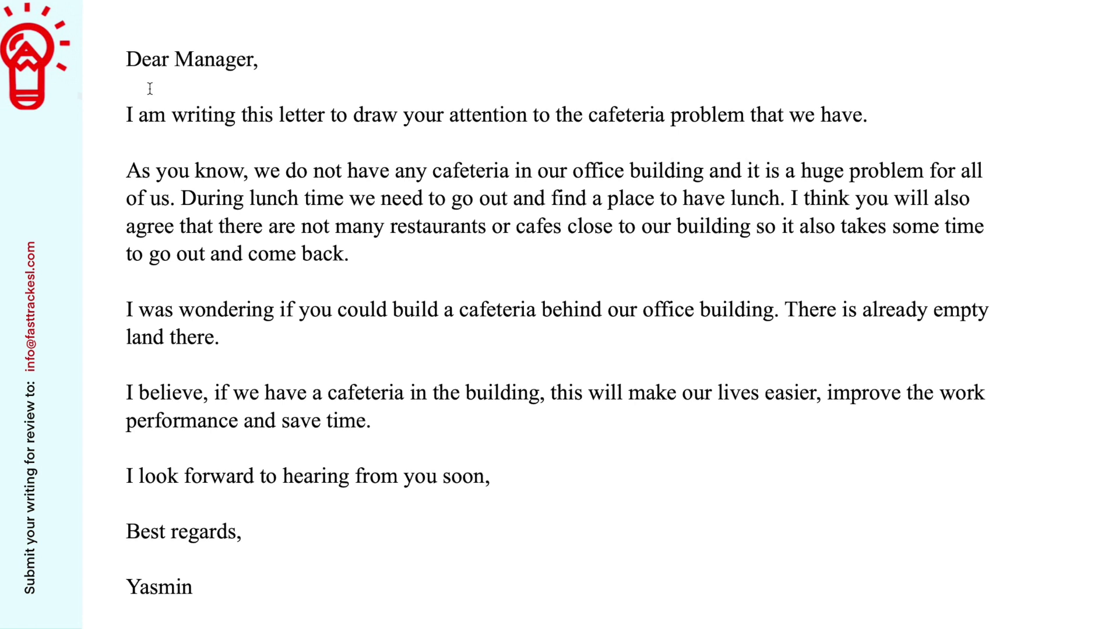
scroll(150, 88, "up", 2)
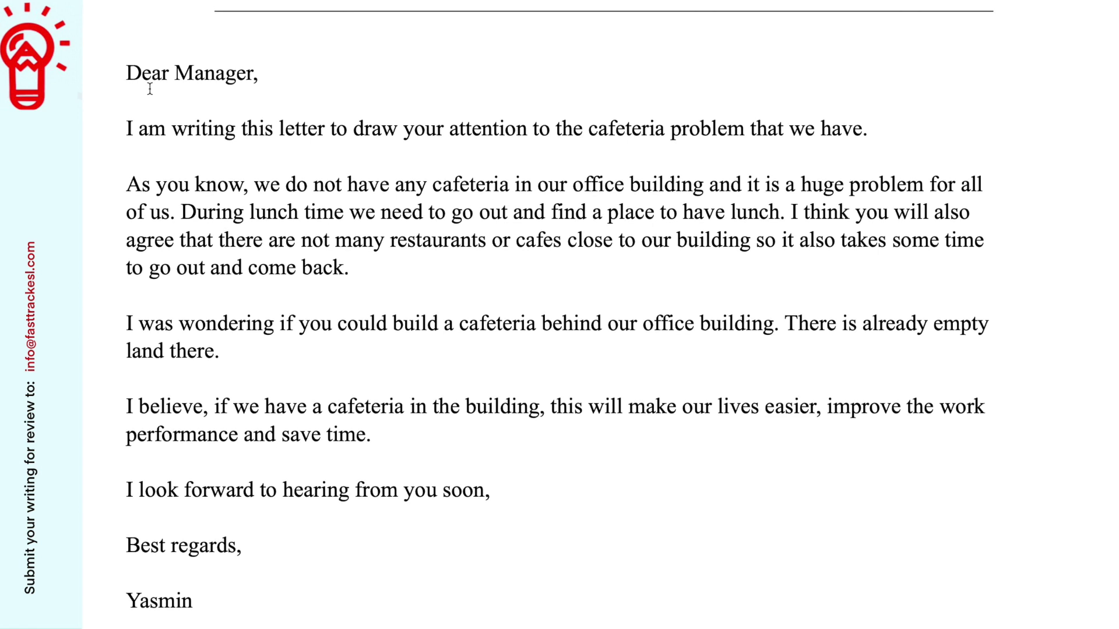
scroll(150, 88, "down", 3)
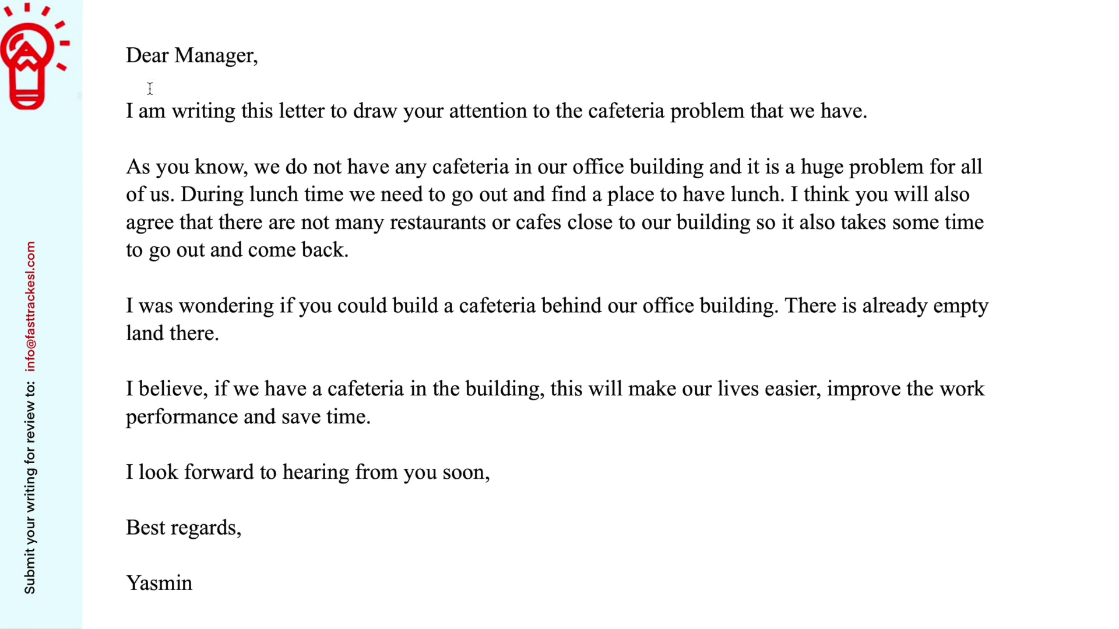
scroll(149, 88, "up", 1)
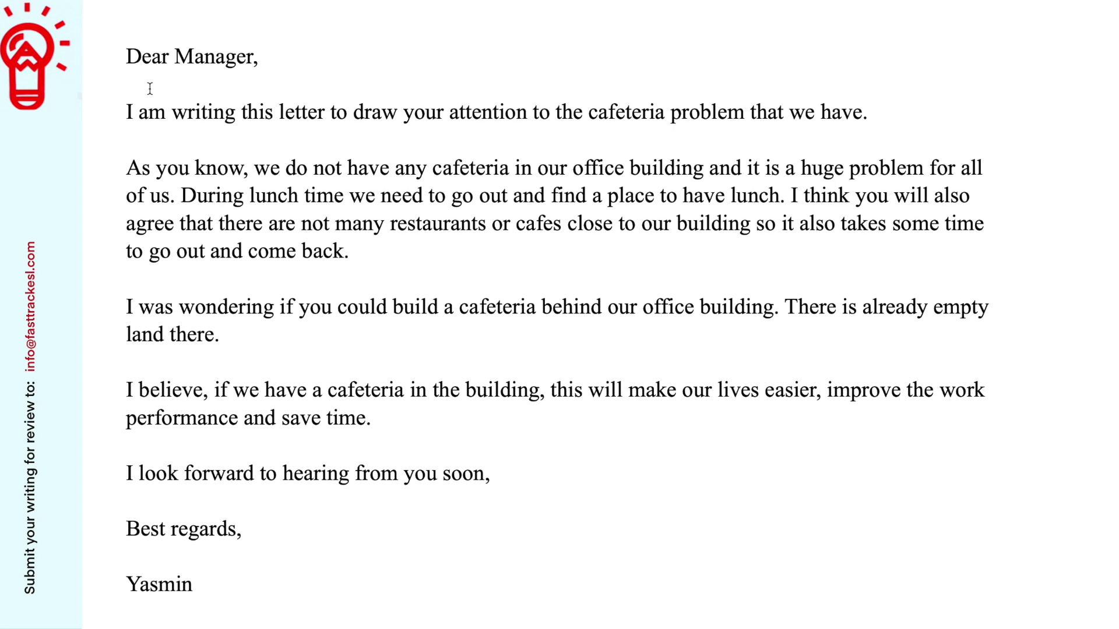
scroll(149, 88, "down", 1)
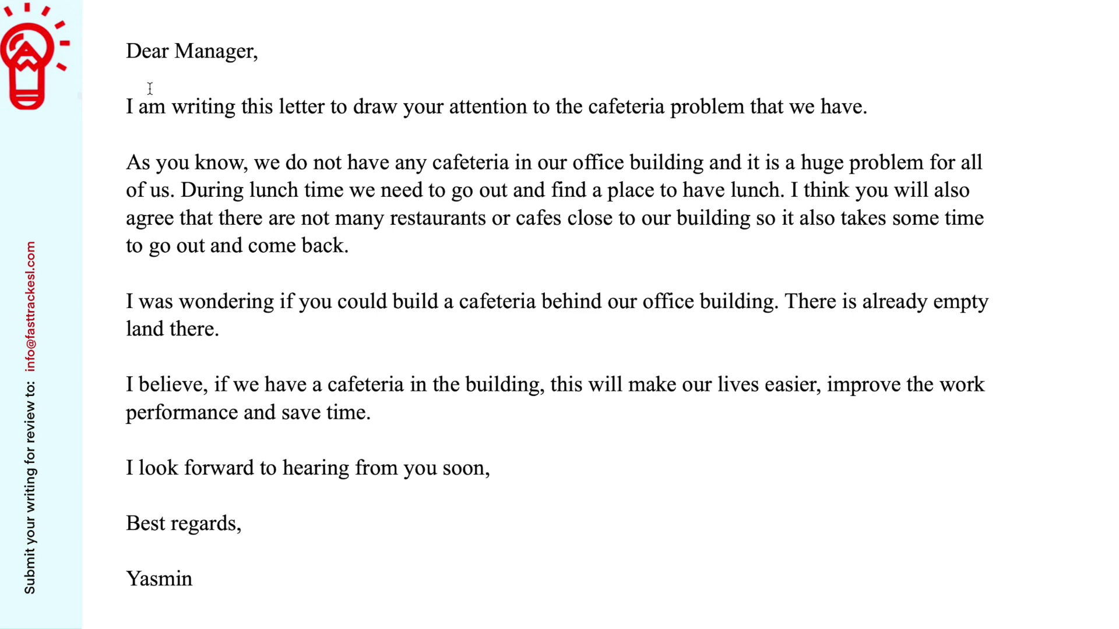
scroll(150, 88, "up", 1)
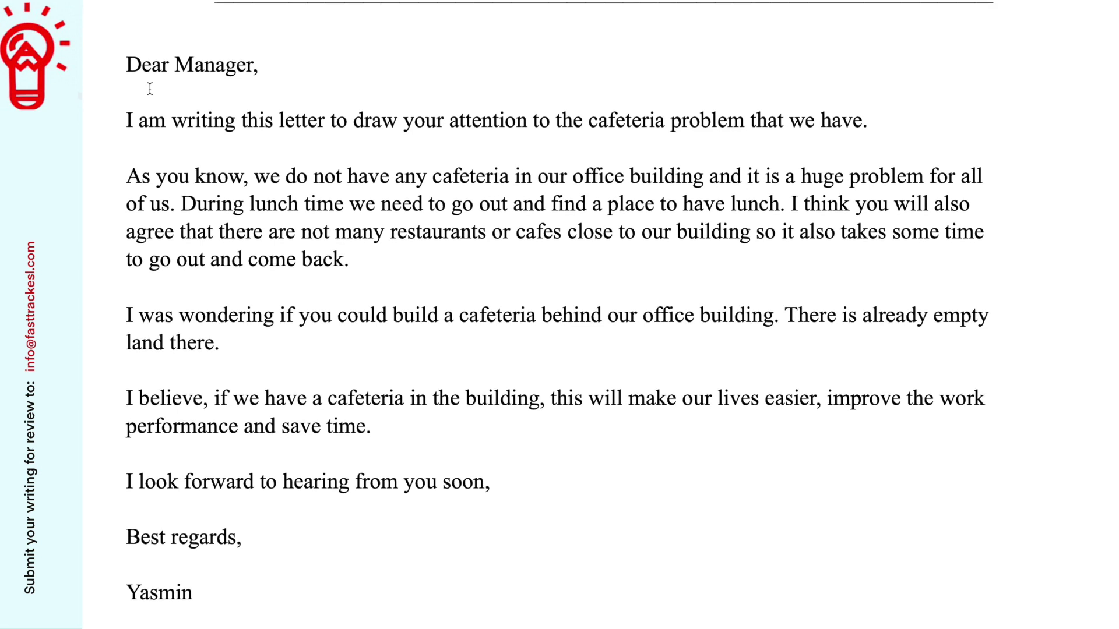
scroll(149, 88, "down", 1)
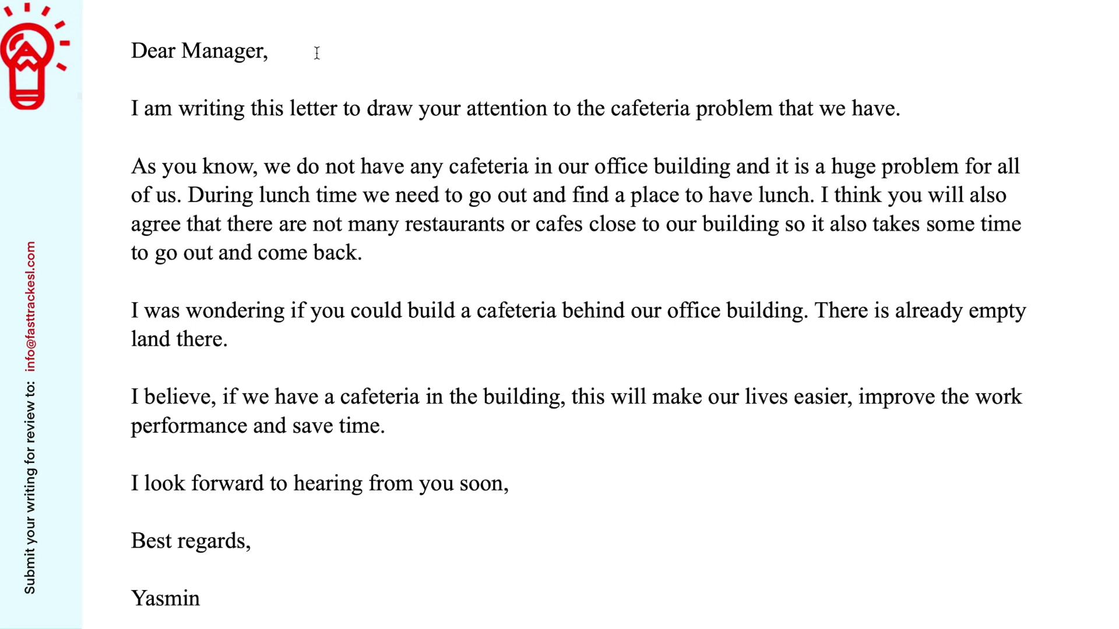
left_click_drag(130, 49, 269, 49)
scroll(269, 49, "up", 7)
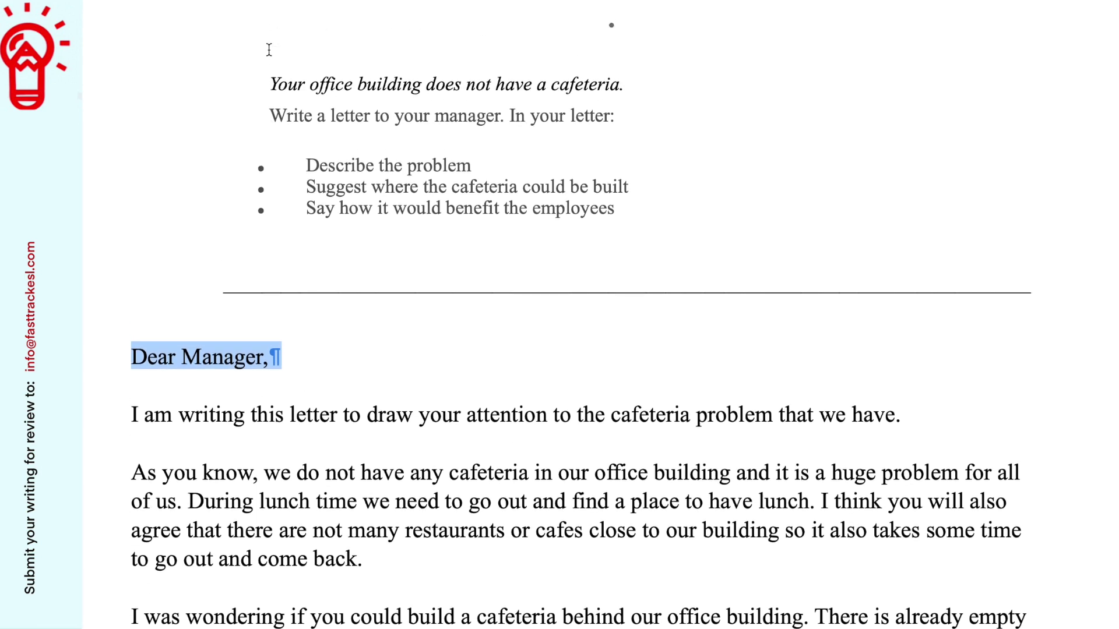
scroll(268, 49, "up", 2)
scroll(270, 45, "down", 3)
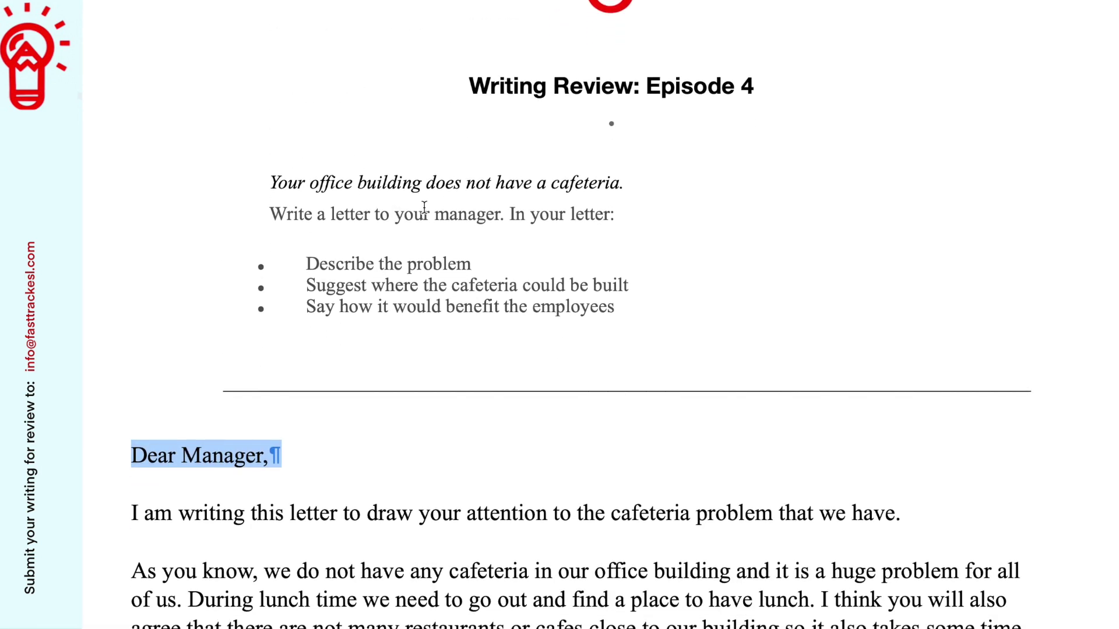
scroll(436, 214, "down", 6)
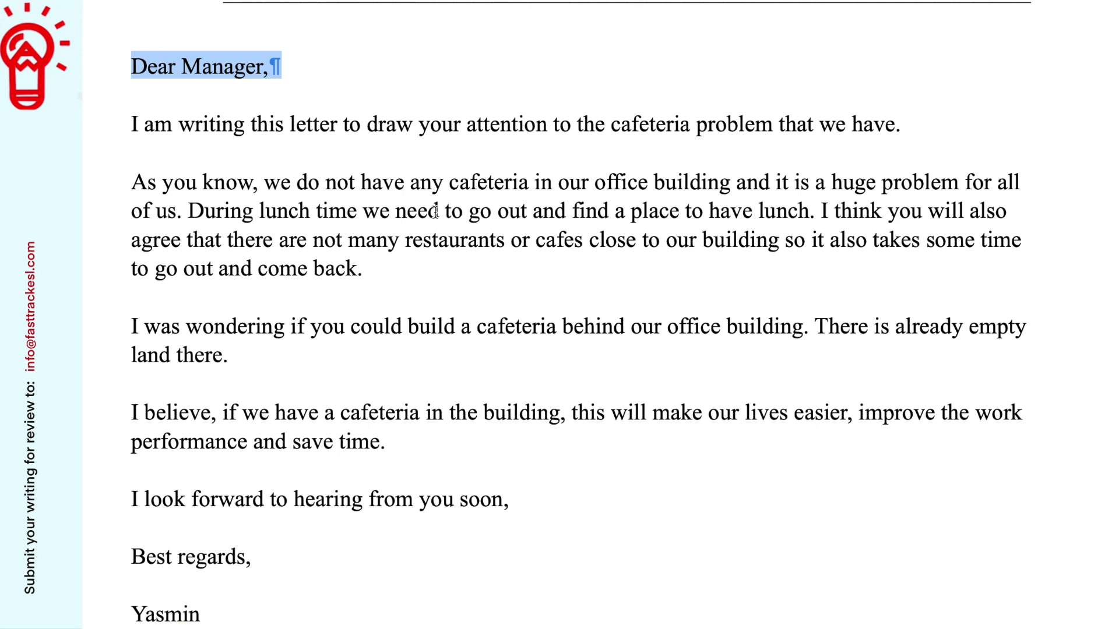
left_click(384, 83)
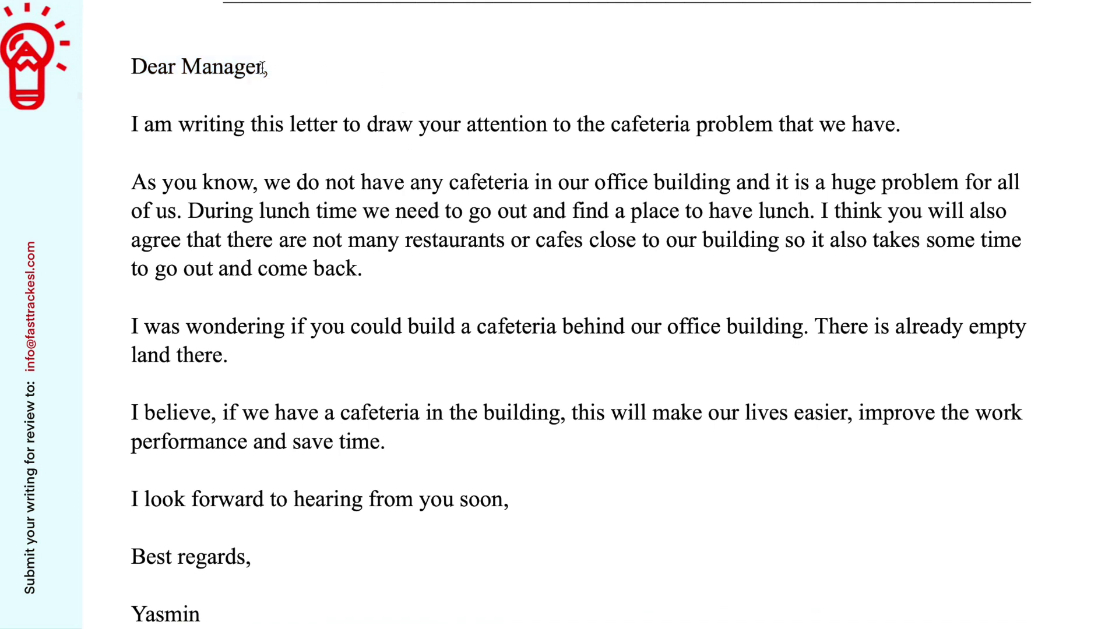
Replace 'Manager' in the salutation with the manager's title and surname as a tracked change
left_click_drag(264, 66, 189, 69)
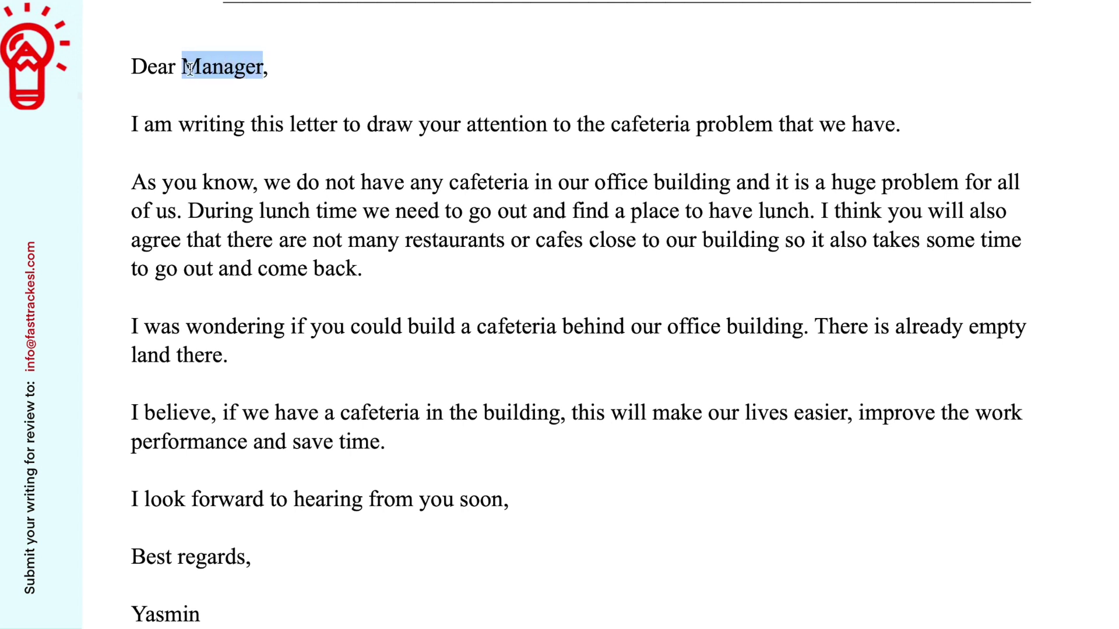
type("Mr. s")
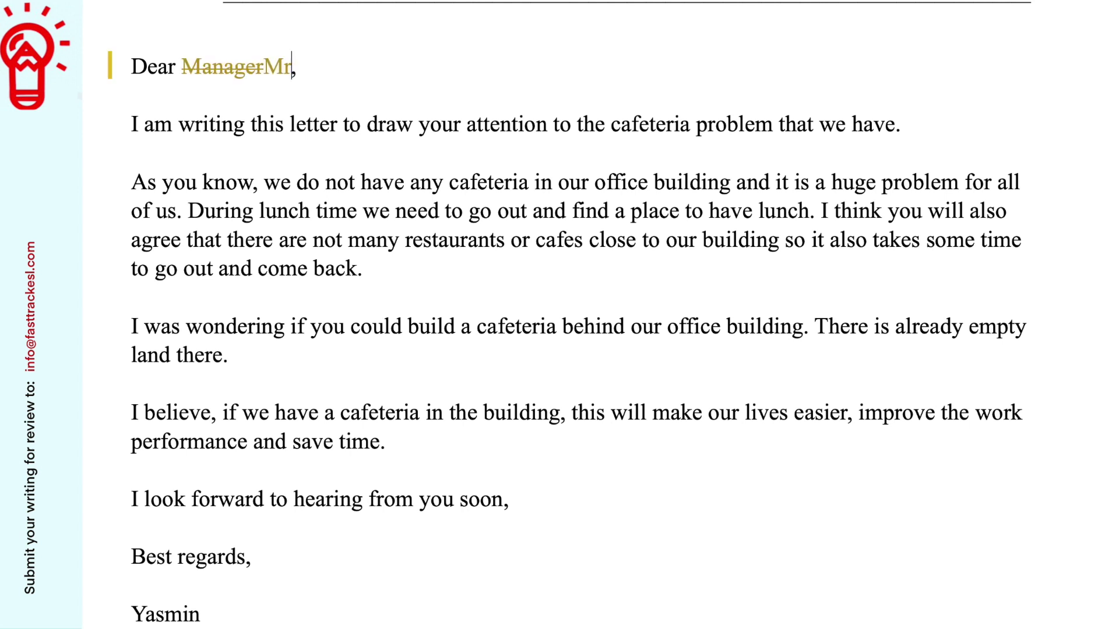
key("BackSpace")
key("BackSpace")
key("BackSpace")
type(". Smith")
left_click(204, 90)
left_click_drag(130, 123, 901, 124)
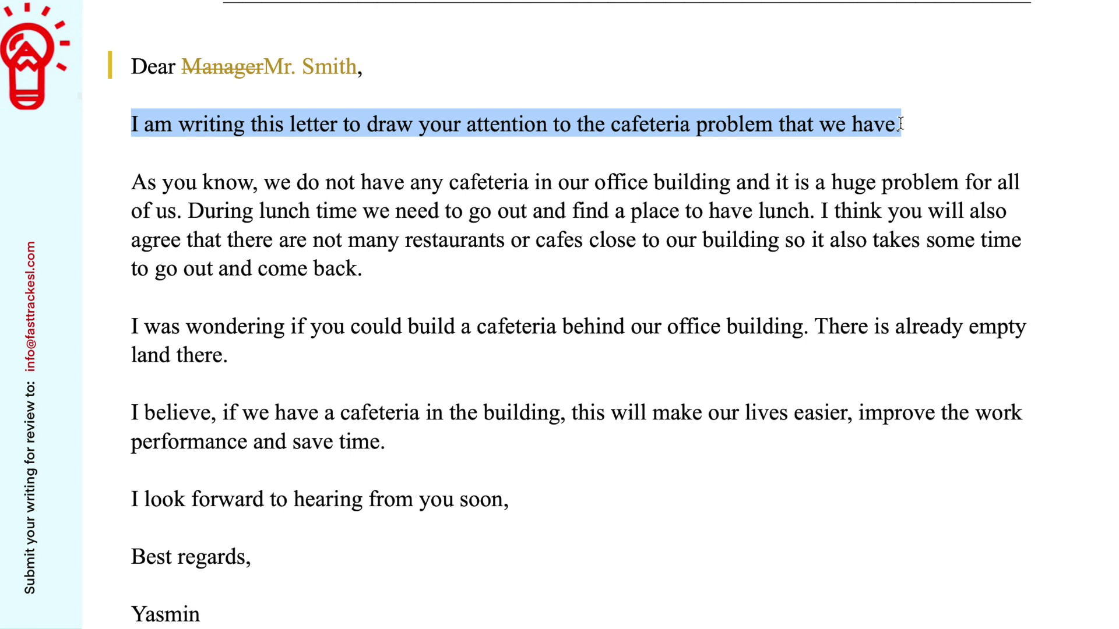
Remove 'cafeteria' from the opening sentence, leaving the word 'the' in place
left_click_drag(578, 124, 729, 133)
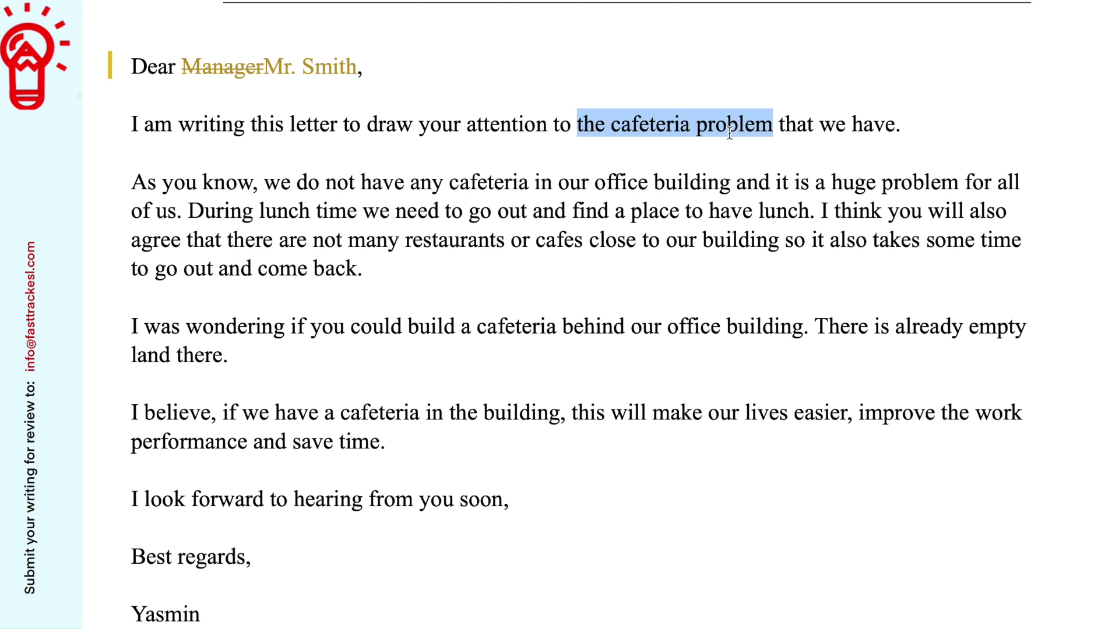
left_click(688, 127)
left_click_drag(689, 127, 614, 134)
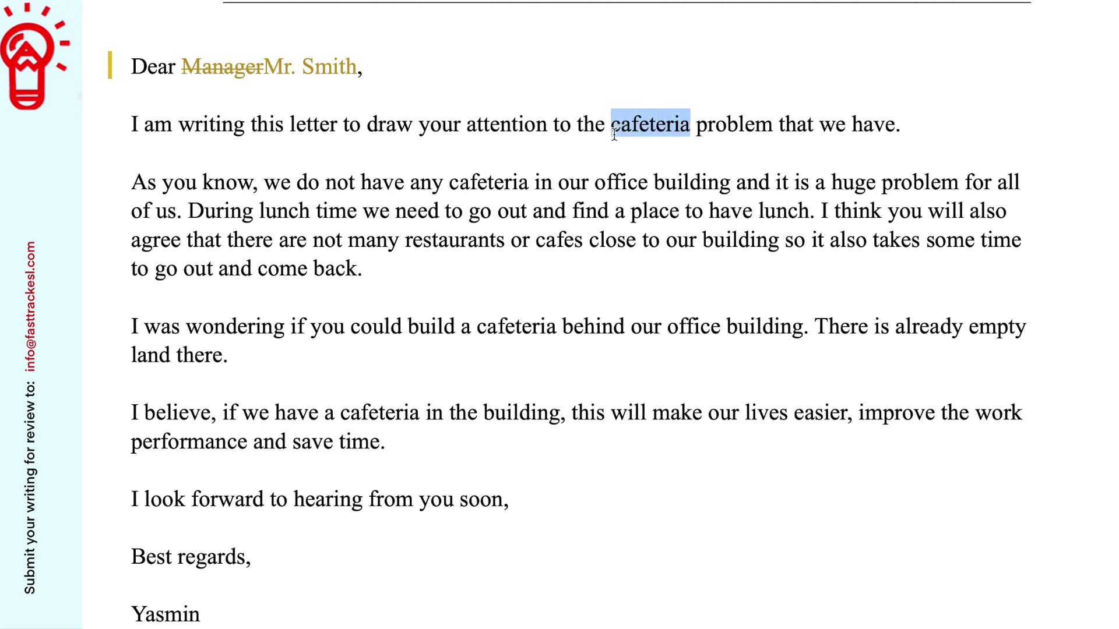
key("BackSpace")
key("BackSpace")
key("BackSpace")
key("BackSpace")
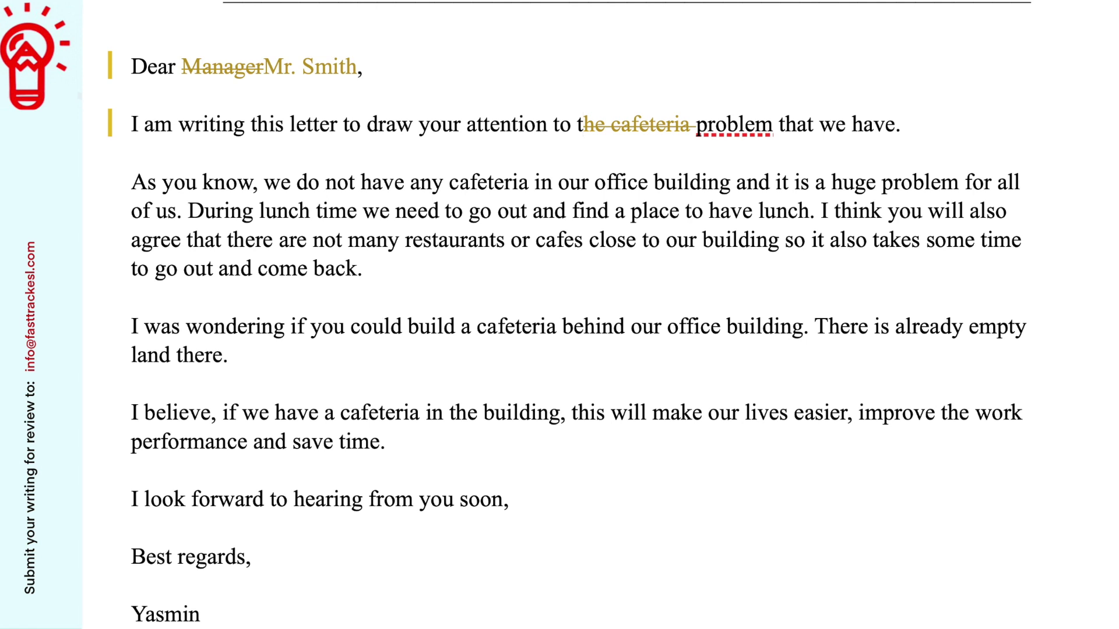
key("BackSpace")
type("he")
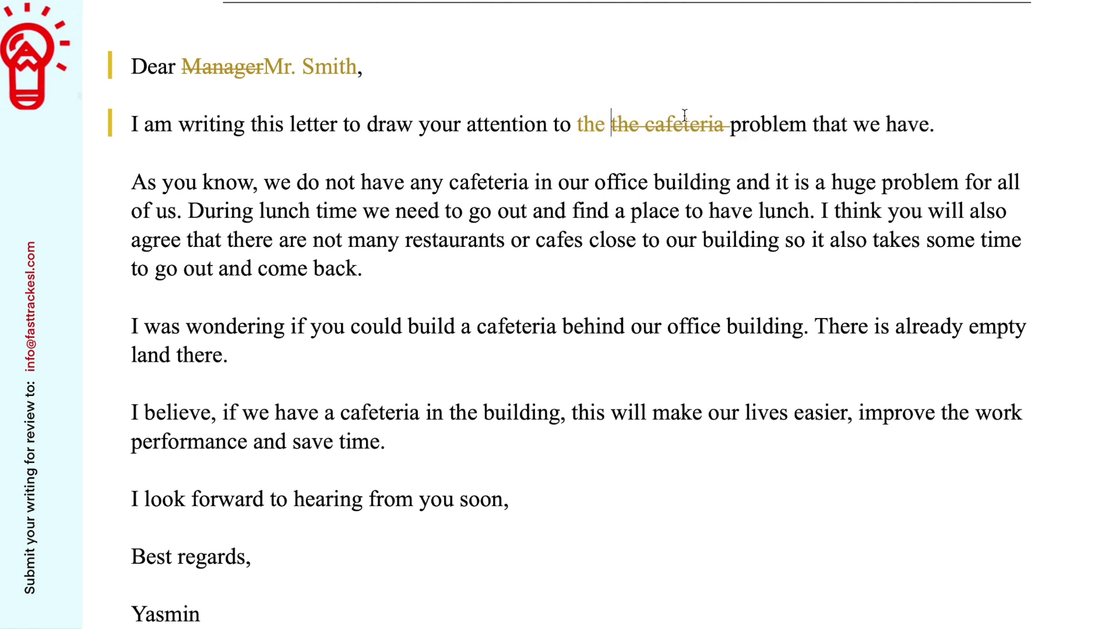
Replace 'that we have' with 'we are experiencing in the cafeteria' as a tracked change
double_click(839, 125)
left_click_drag(868, 125, 912, 123)
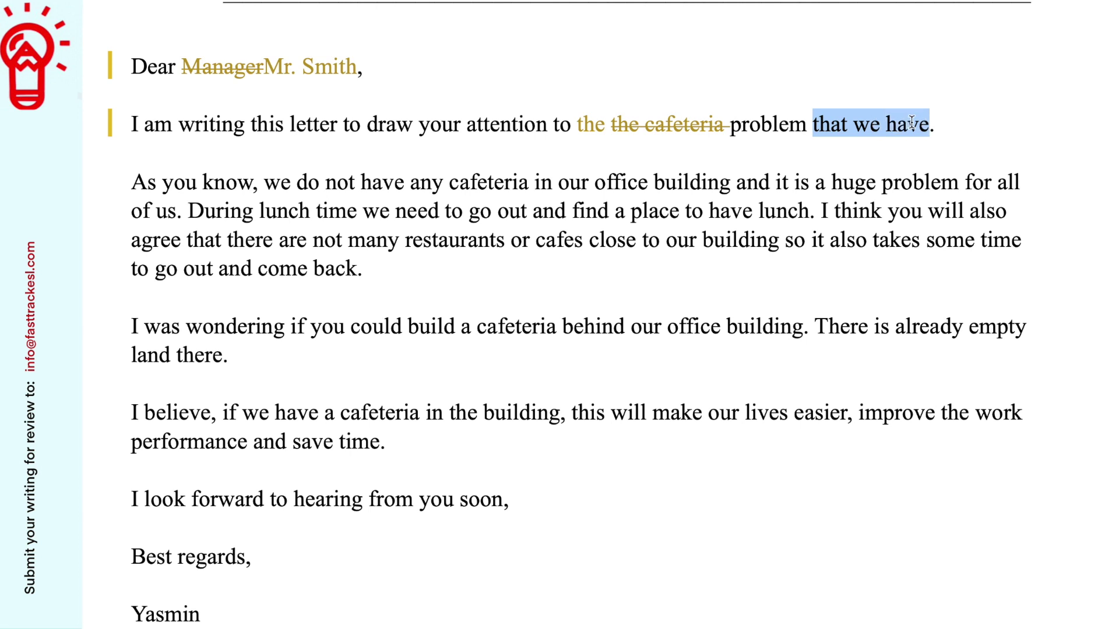
key("Delete")
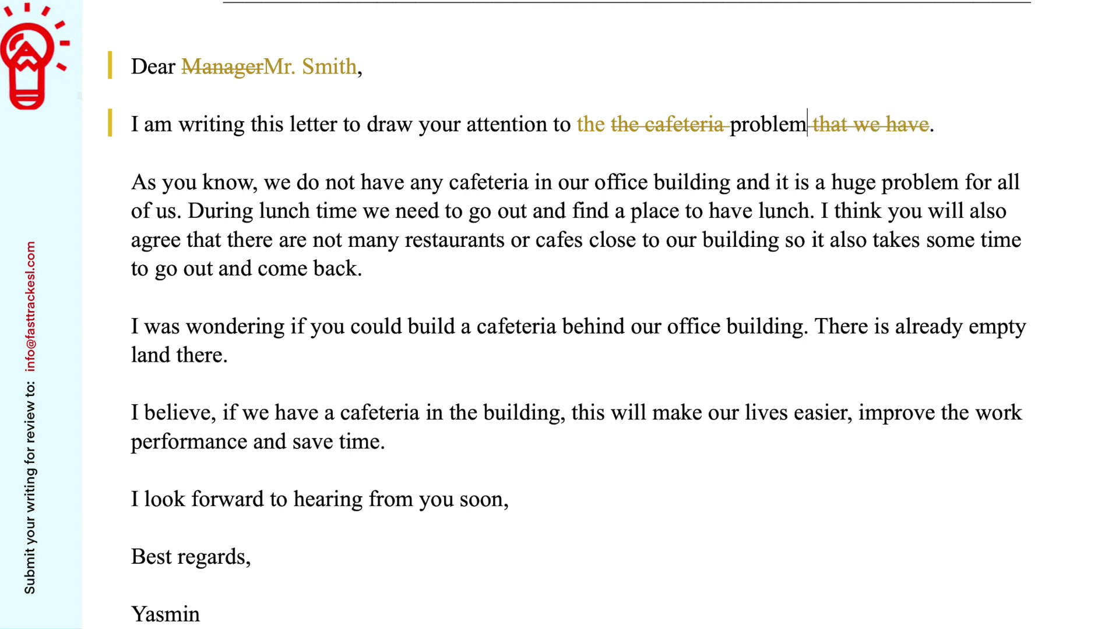
type("we are")
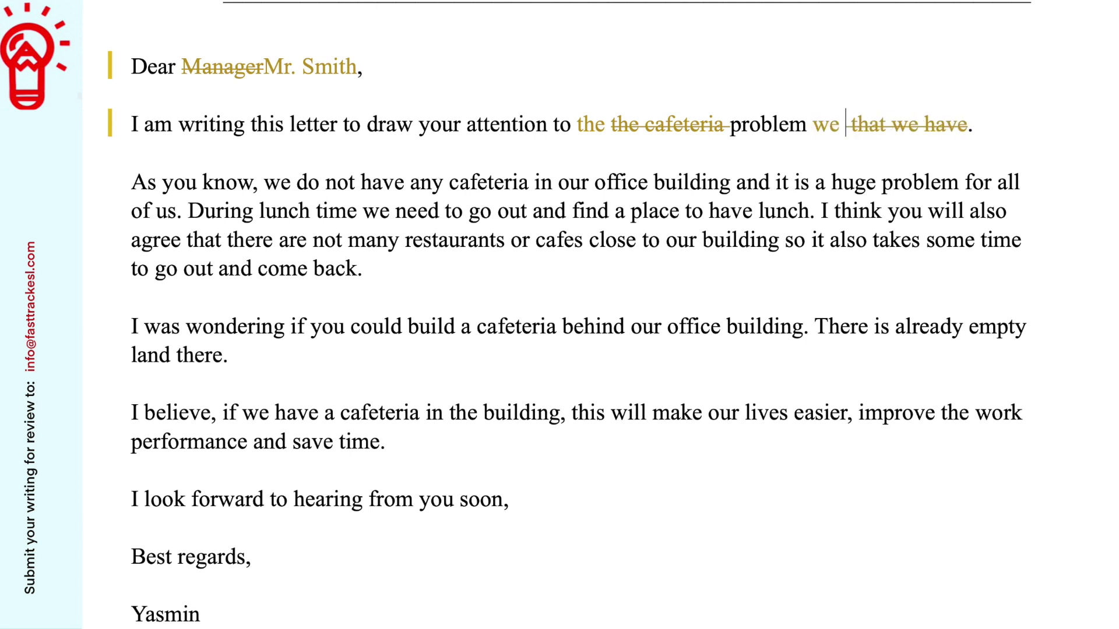
type(" experienc")
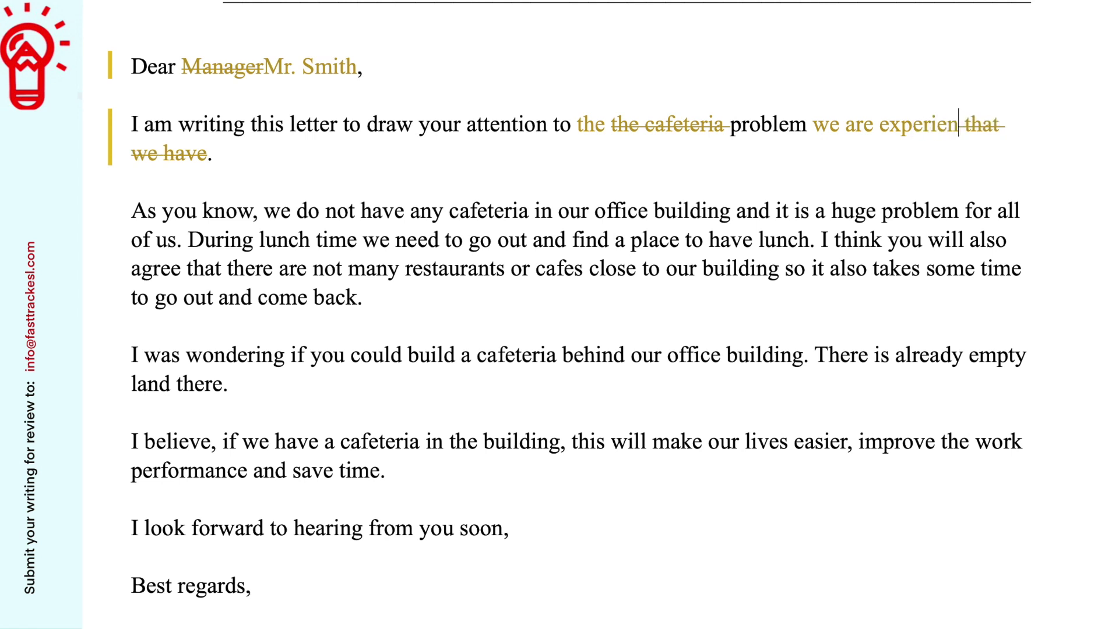
type("ing in the ca")
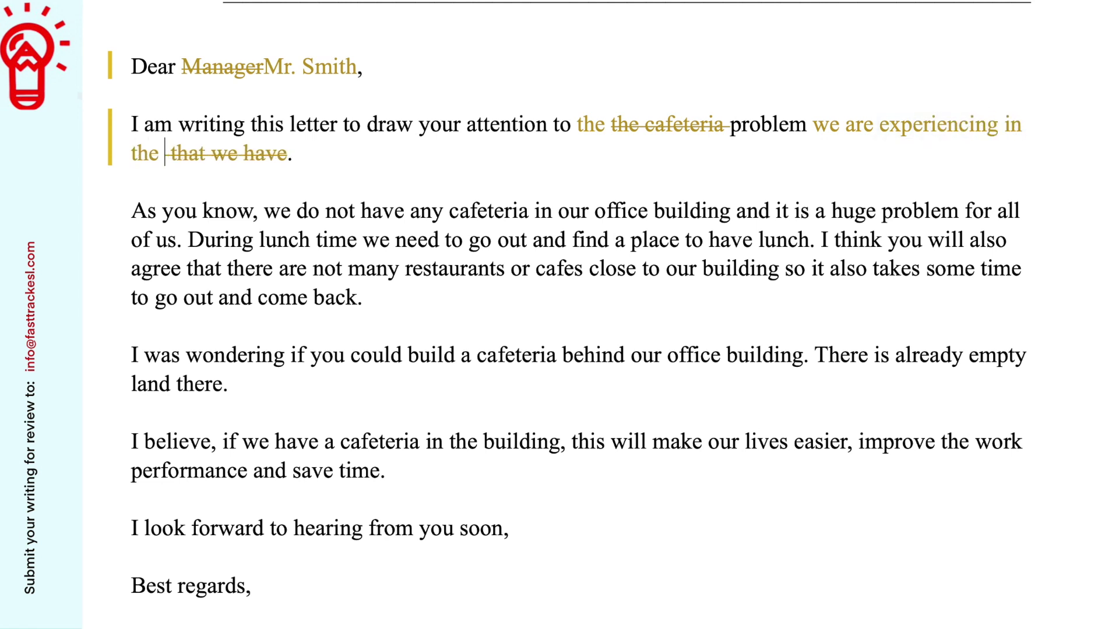
type("feteria")
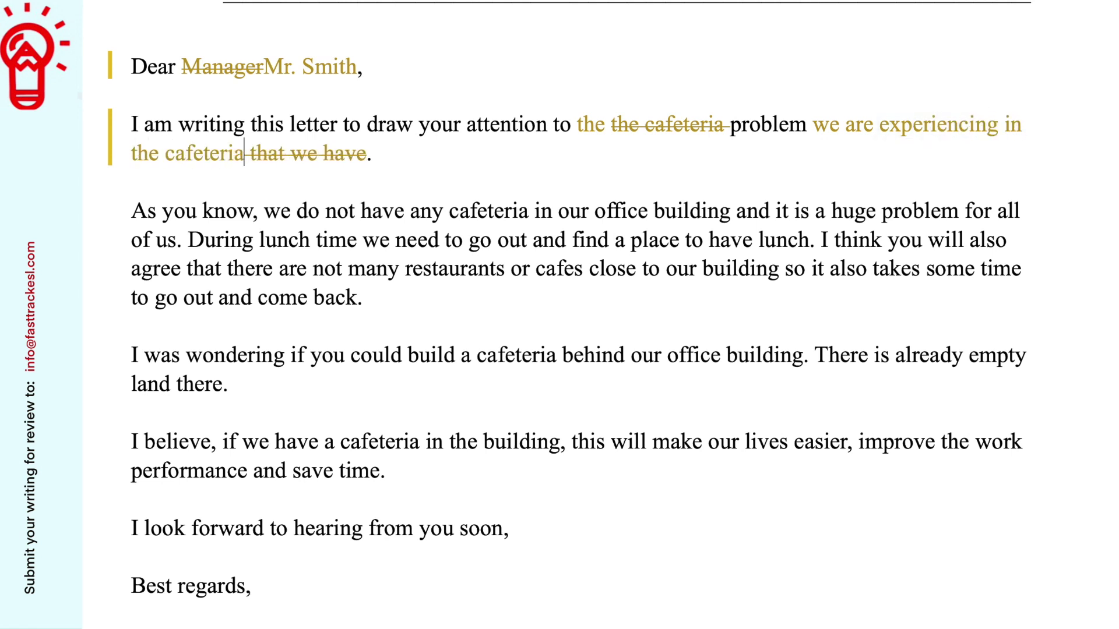
left_click(945, 183)
scroll(136, 218, "up", 1)
scroll(136, 218, "up", 10)
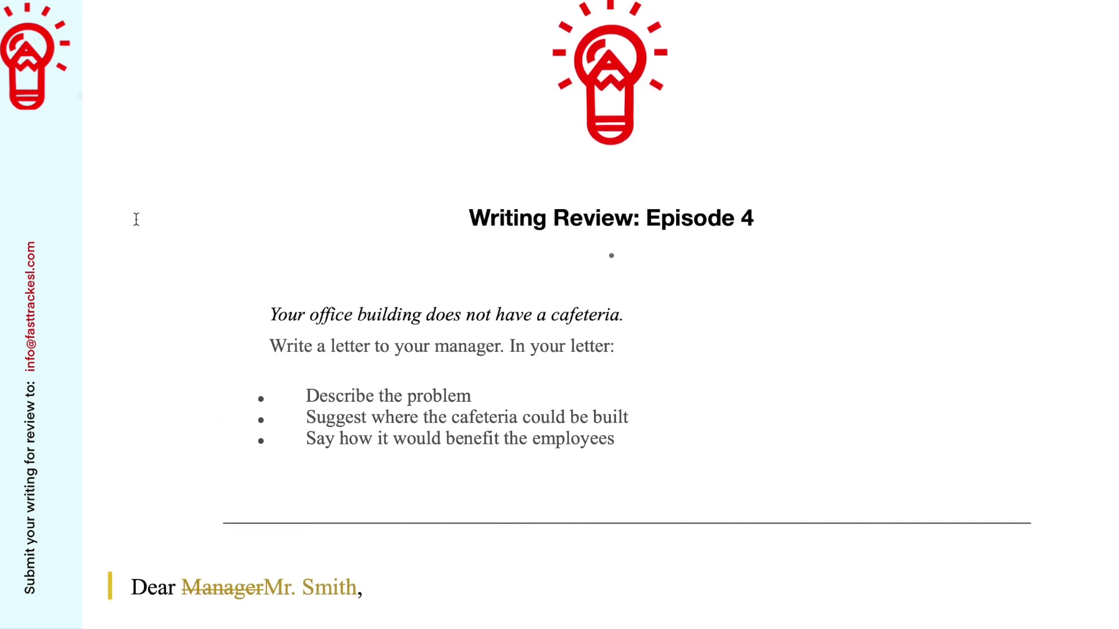
left_click_drag(306, 399, 461, 396)
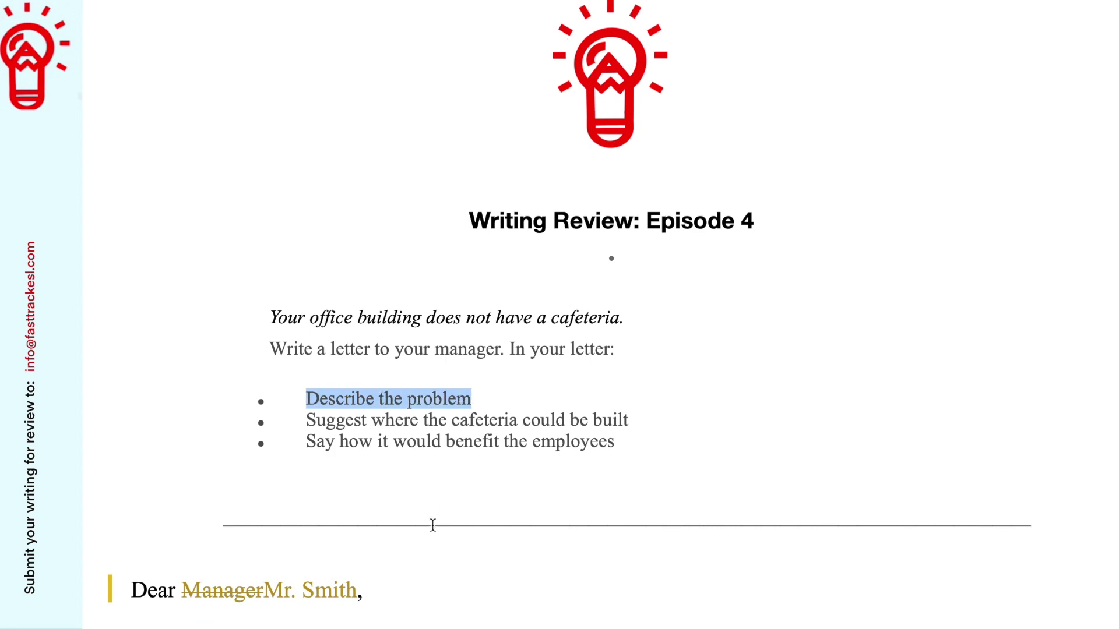
scroll(435, 525, "down", 12)
scroll(433, 525, "up", 1)
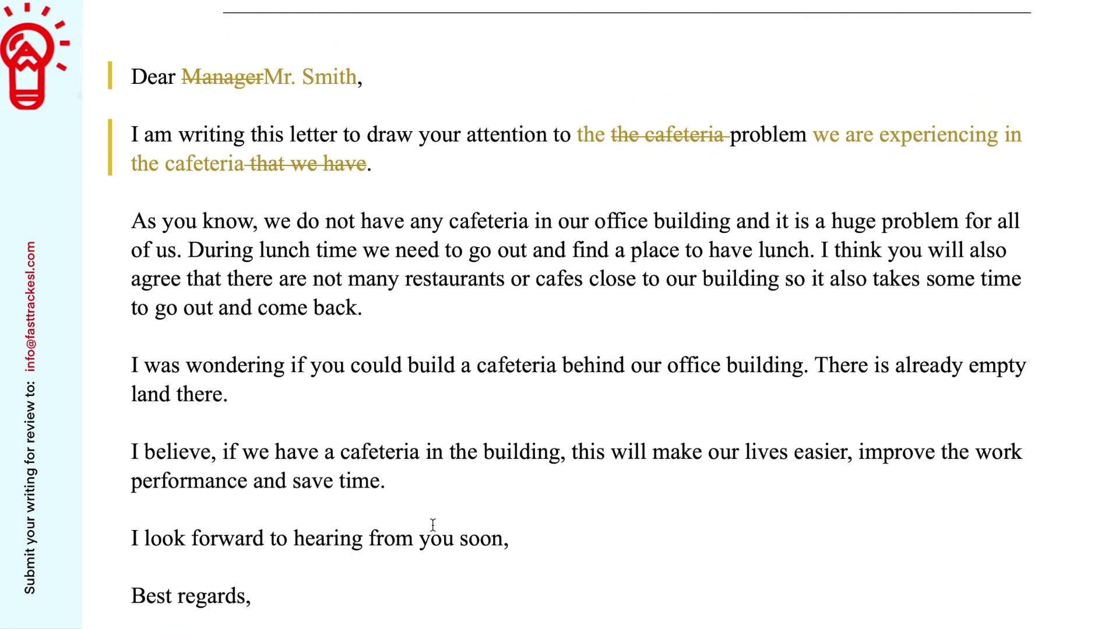
left_click(133, 229)
left_click_drag(133, 229, 186, 255)
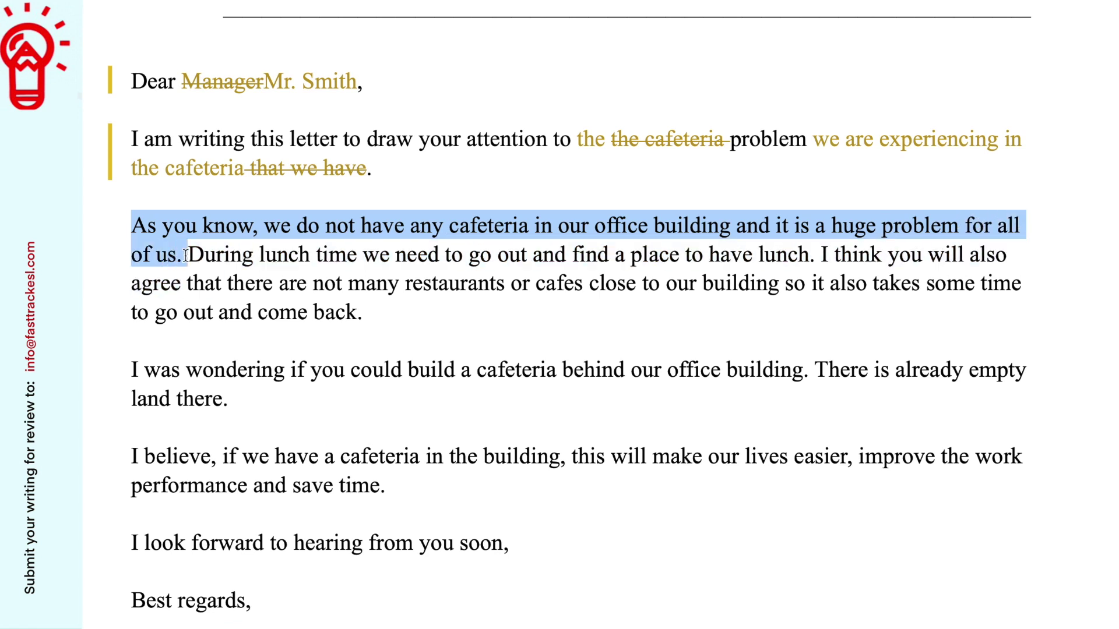
Trim 'any' to 'a' and insert 'currently' between 'we' and 'do'
left_click(442, 228)
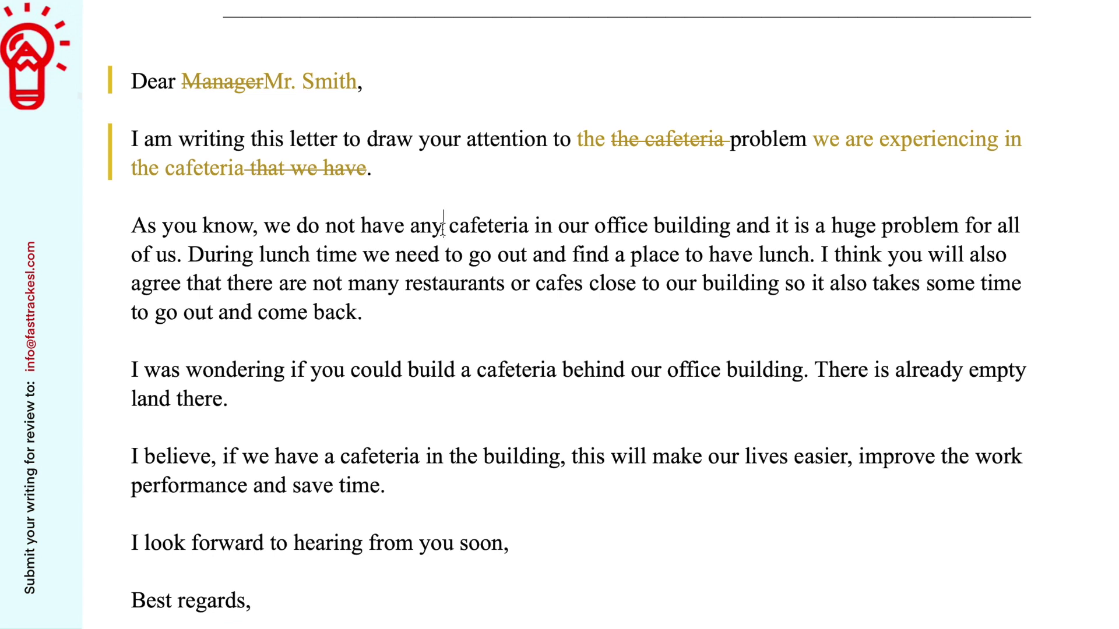
left_click(443, 229)
key("BackSpace")
key("BackSpace")
left_click(296, 226)
type("currentl")
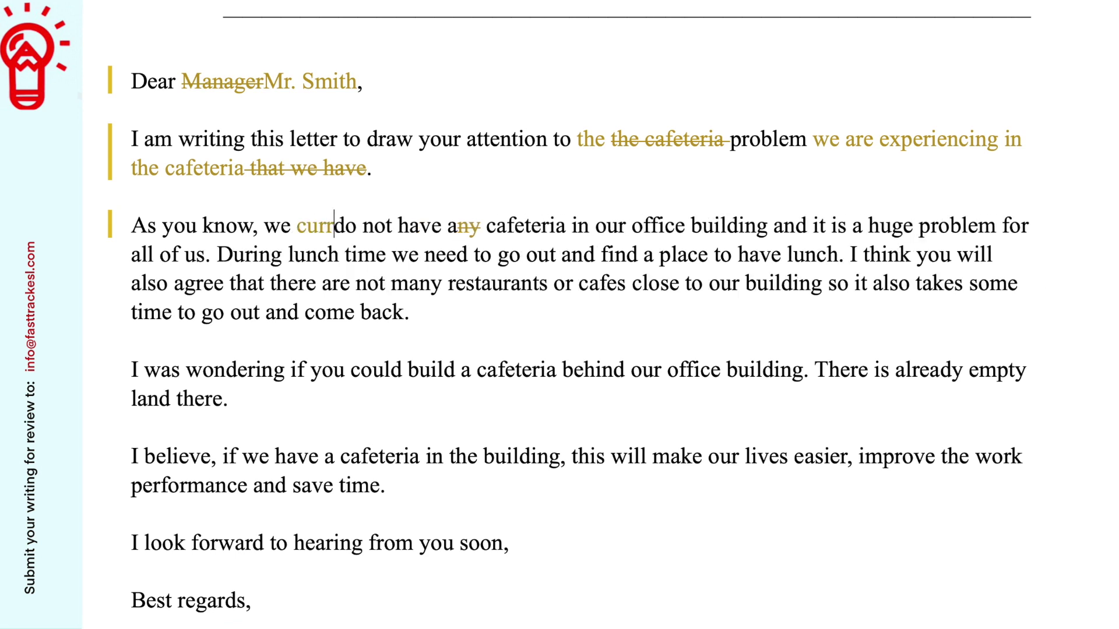
type("y")
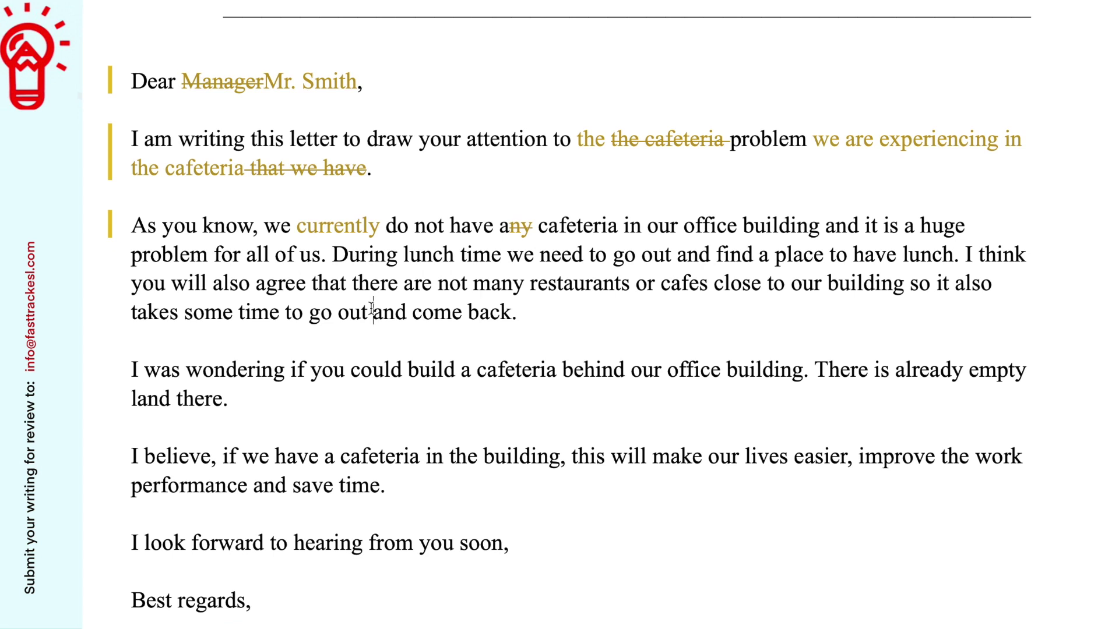
Add a comma after 'building' and select the clause 'it is a huge problem for all of us'
scroll(372, 309, "down", 1)
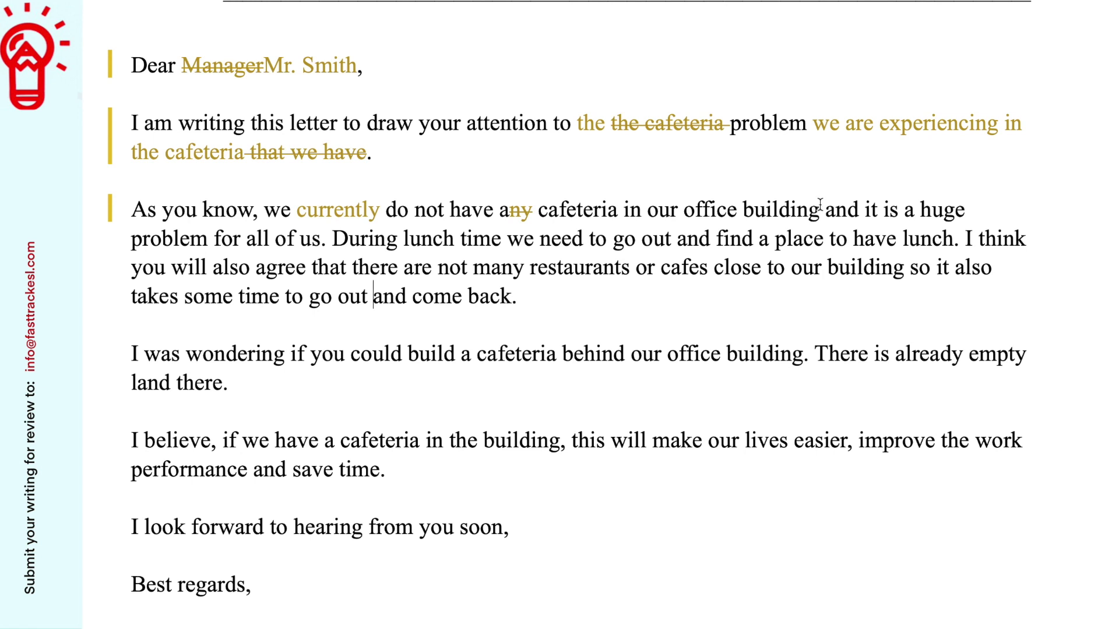
type(",")
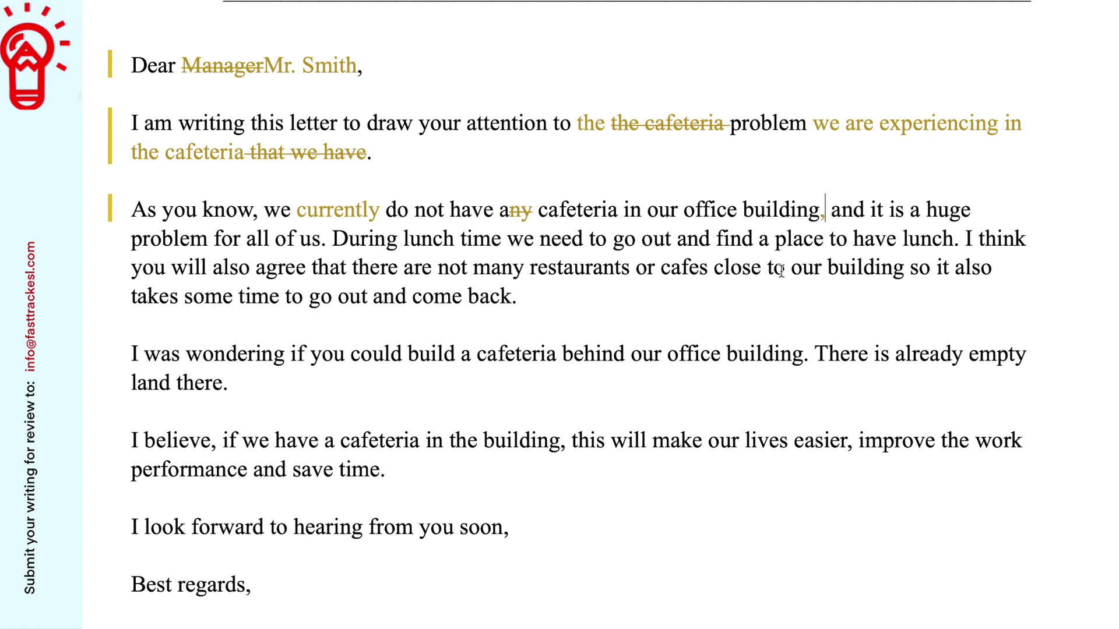
left_click_drag(831, 210, 861, 210)
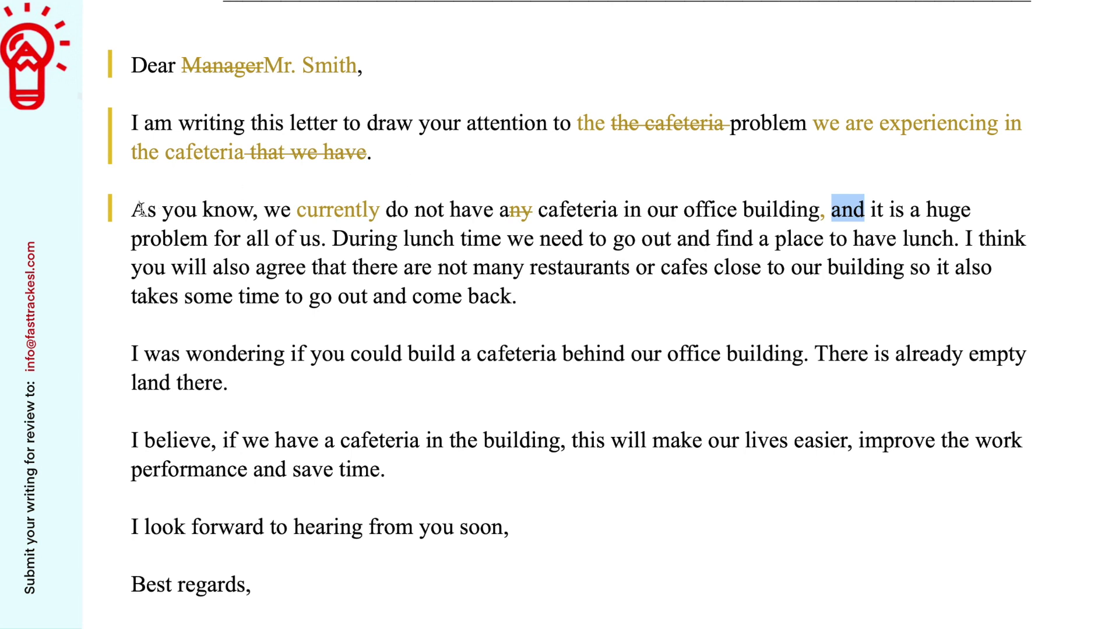
left_click_drag(130, 210, 315, 281)
left_click_drag(328, 245, 325, 244)
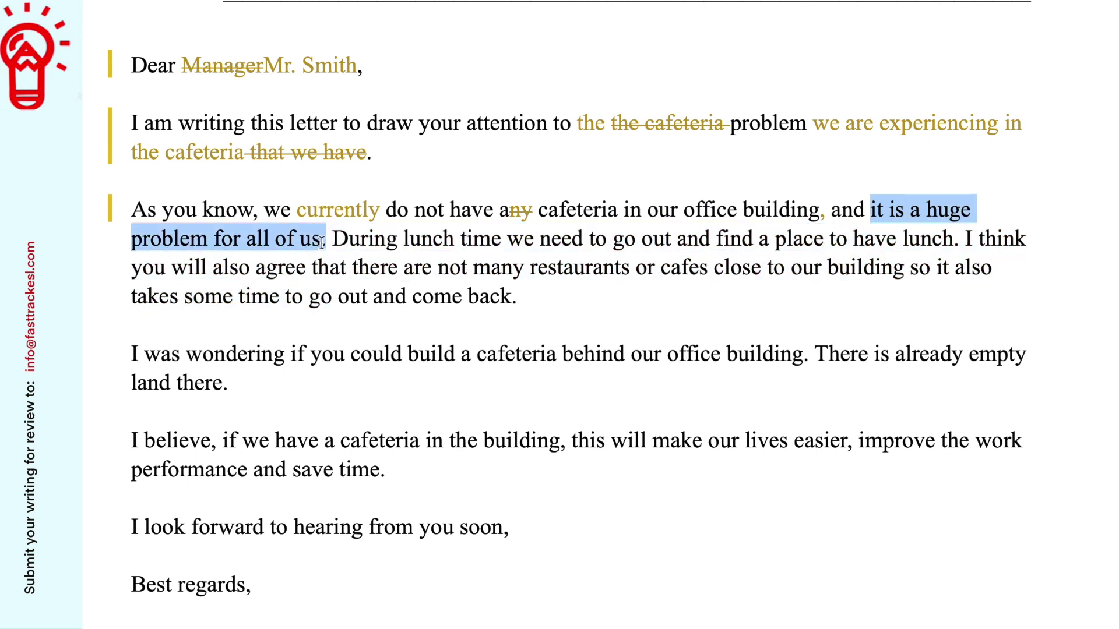